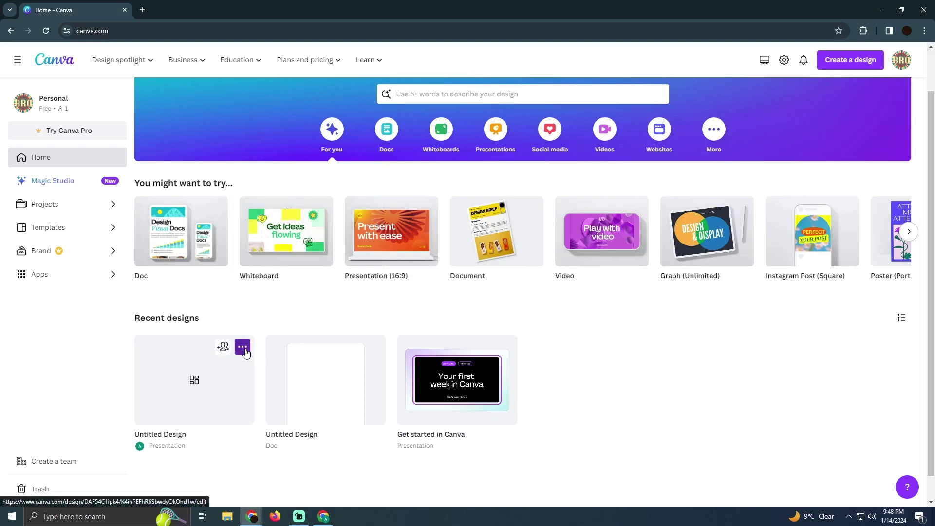
# - Hide the shared Untitled Design presentation, ticking "Don't show me this message again"
pyautogui.click(243, 347)
pyautogui.click(262, 324)
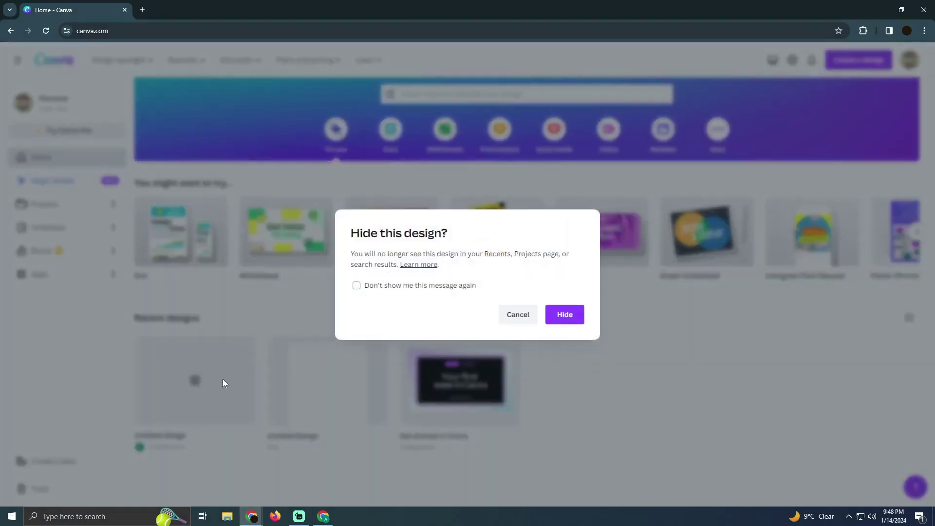
pyautogui.click(357, 286)
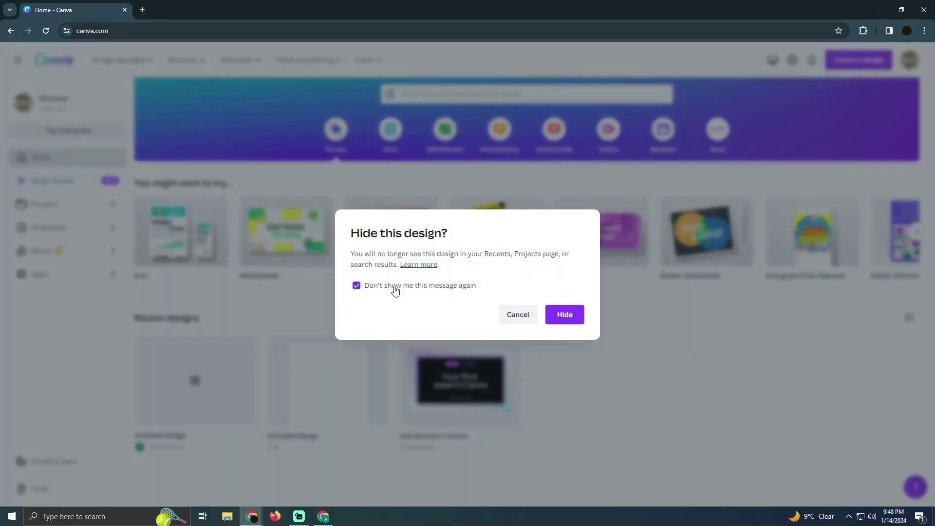
pyautogui.click(565, 314)
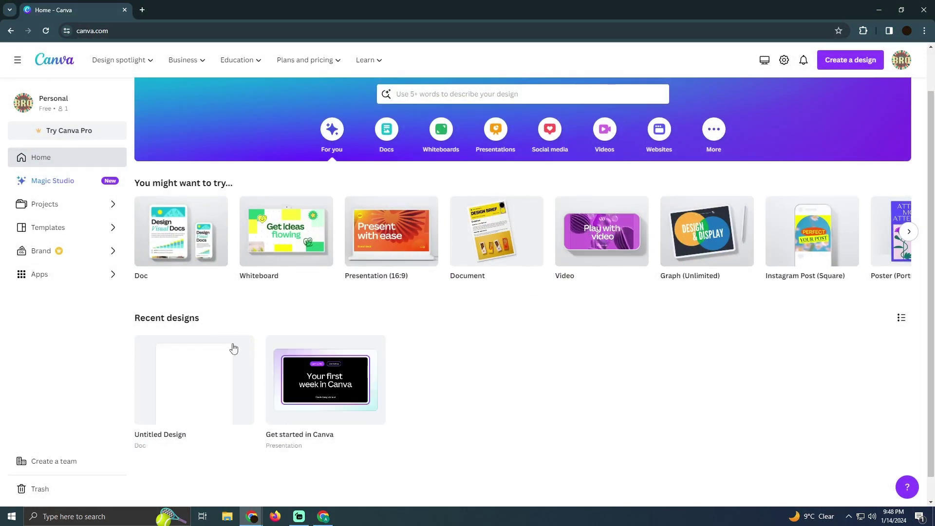